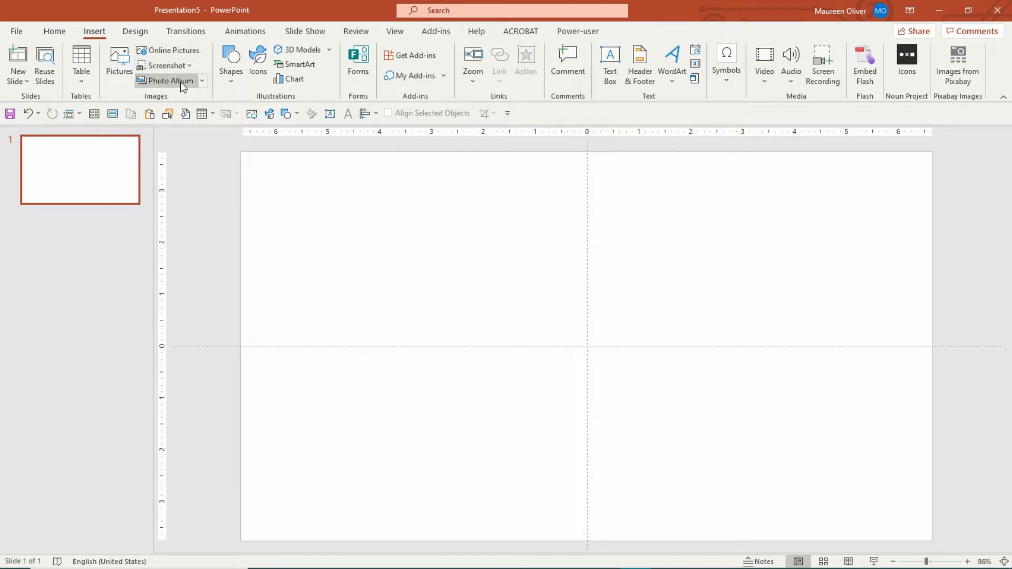
Step: Start a new photo album with Slide1–Slide10.PNG from the 8_x_10_-_Puppy_Journal folder
left_click(204, 82)
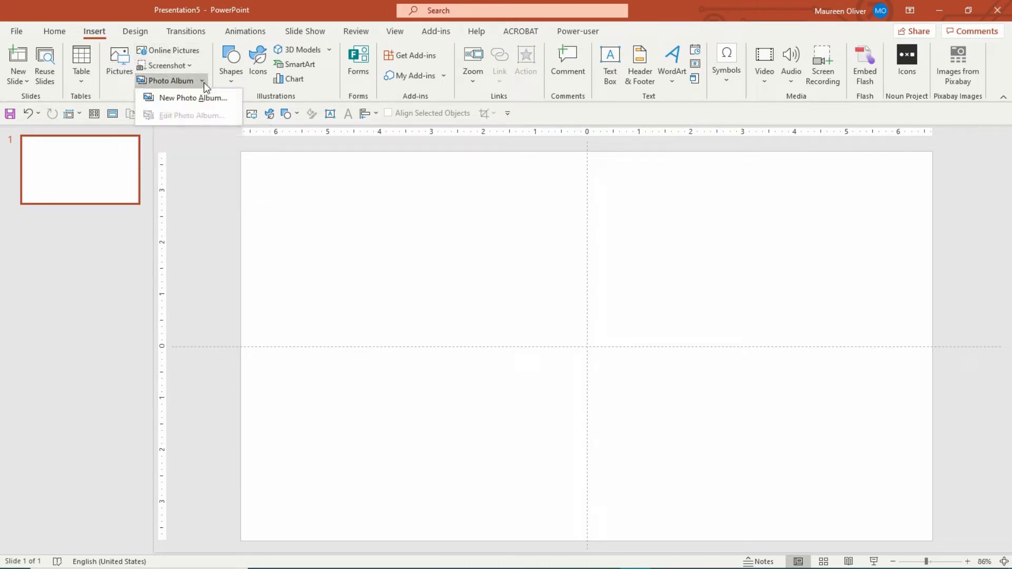
left_click(198, 97)
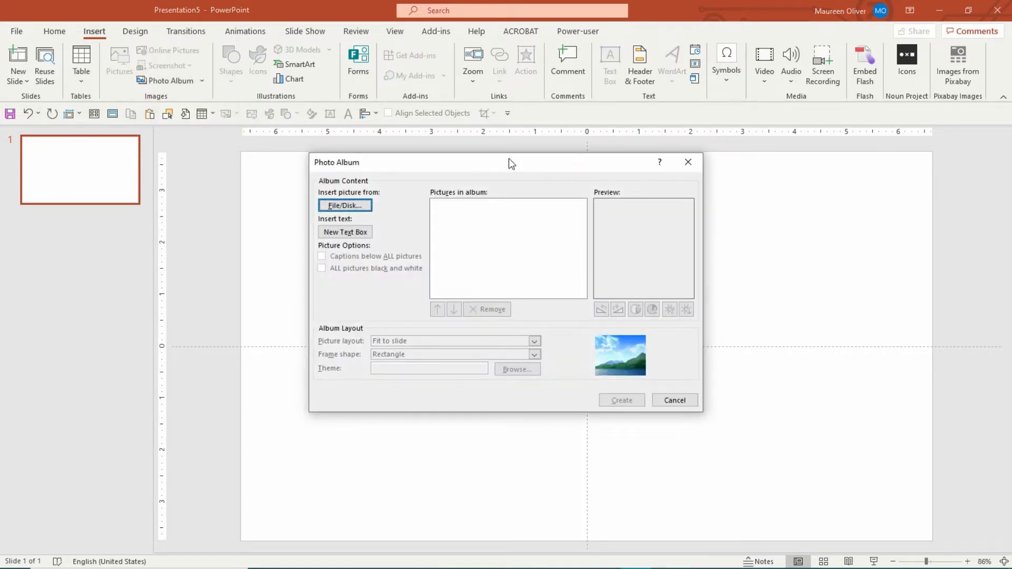
left_click(353, 208)
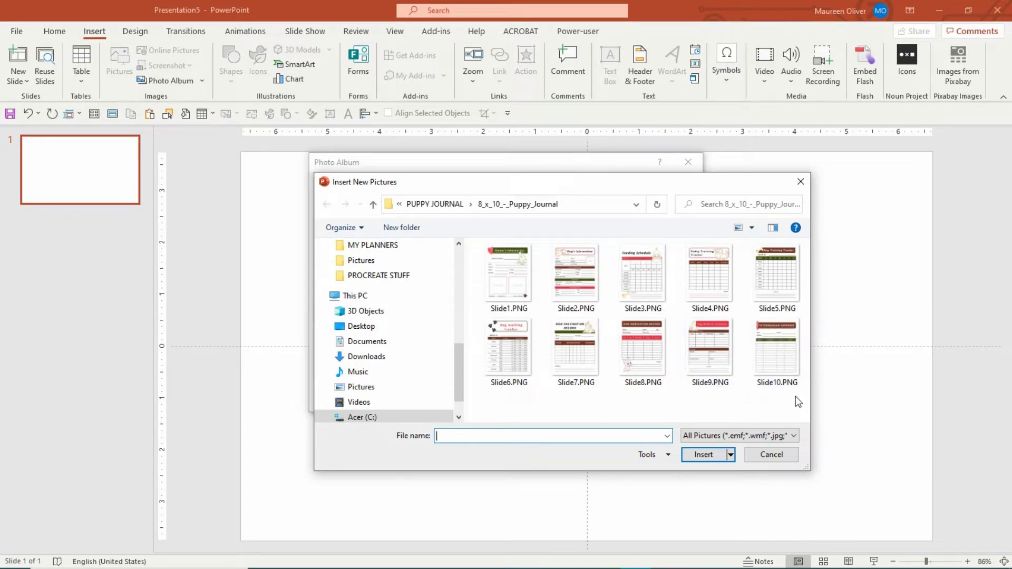
left_click_drag(798, 402, 493, 246)
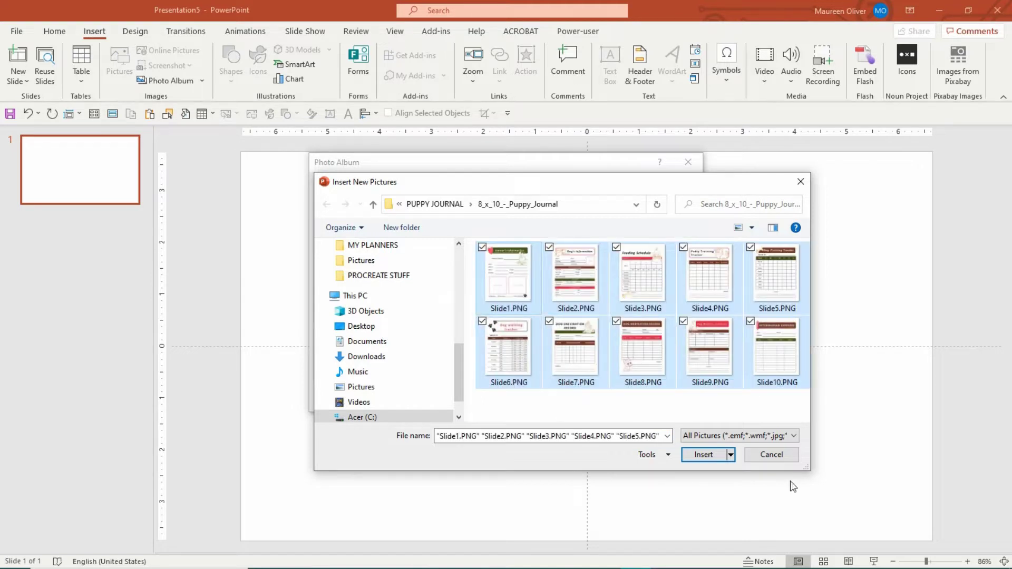
left_click(702, 456)
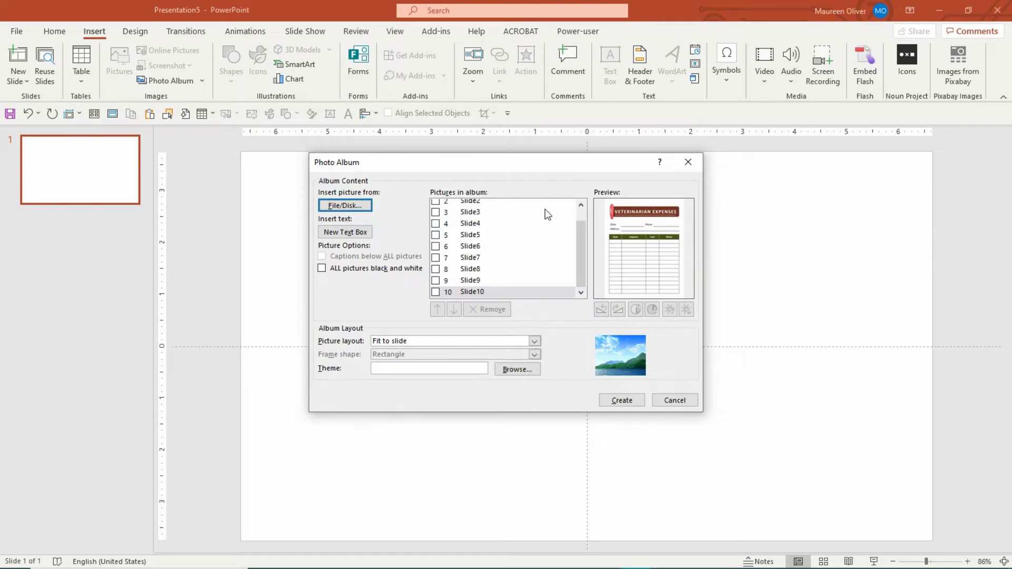
Step: Preview Slide1–Slide3, then reorder Slide3 (Feeding Schedule) into fourth place after Slide4
scroll(534, 258, "up", 1)
left_click(470, 204)
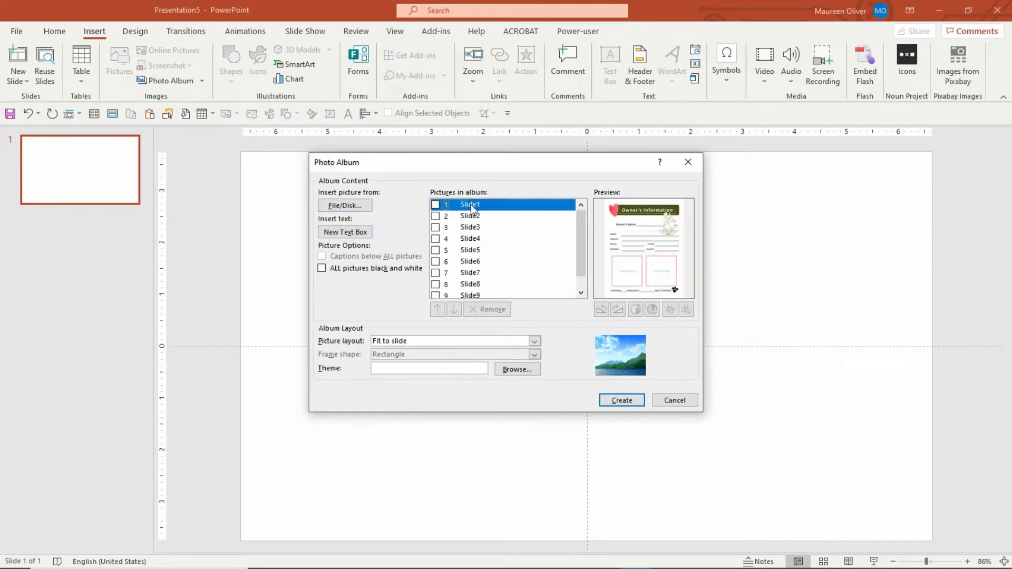
left_click(472, 217)
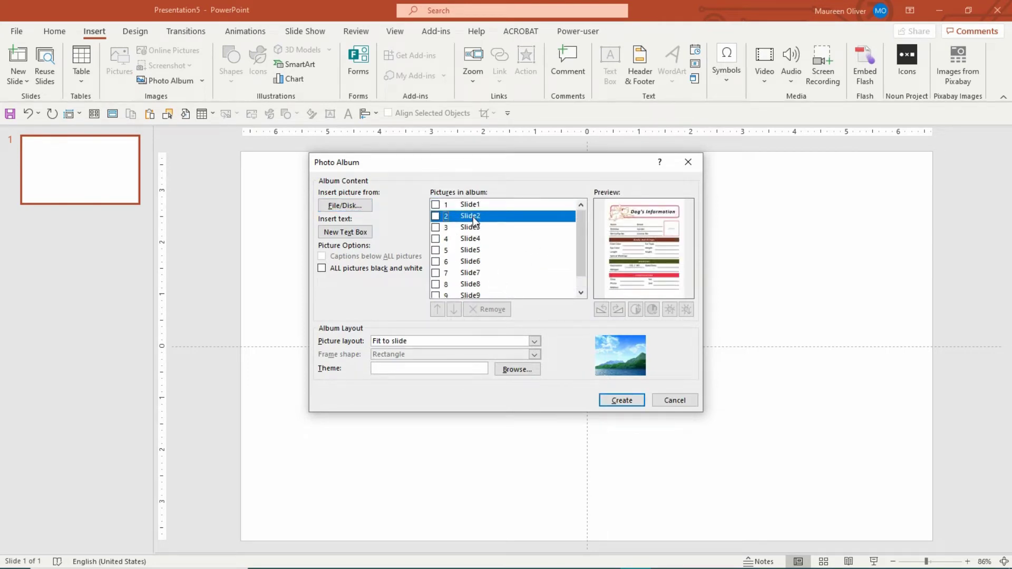
left_click(472, 228)
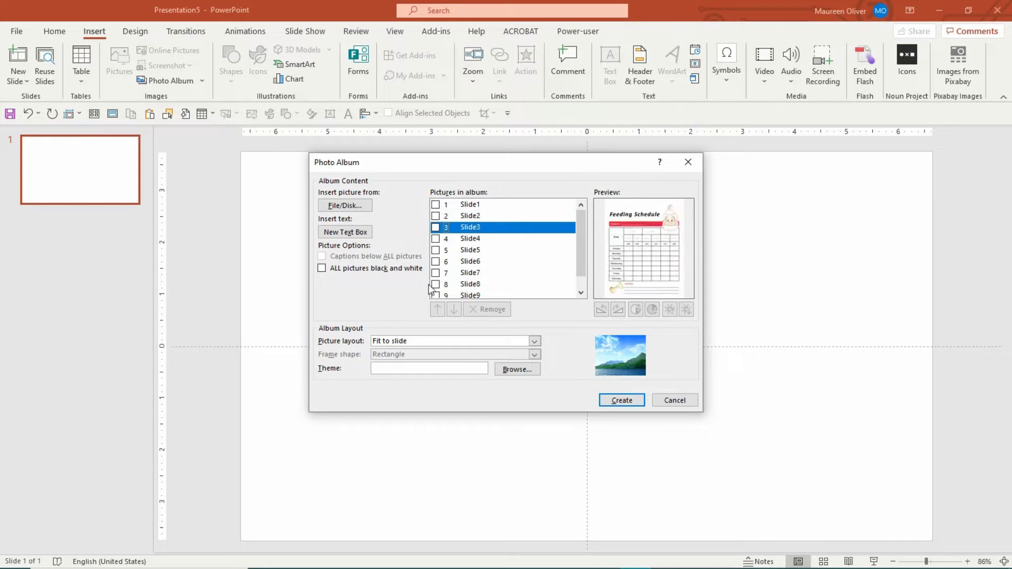
left_click(436, 228)
left_click(454, 310)
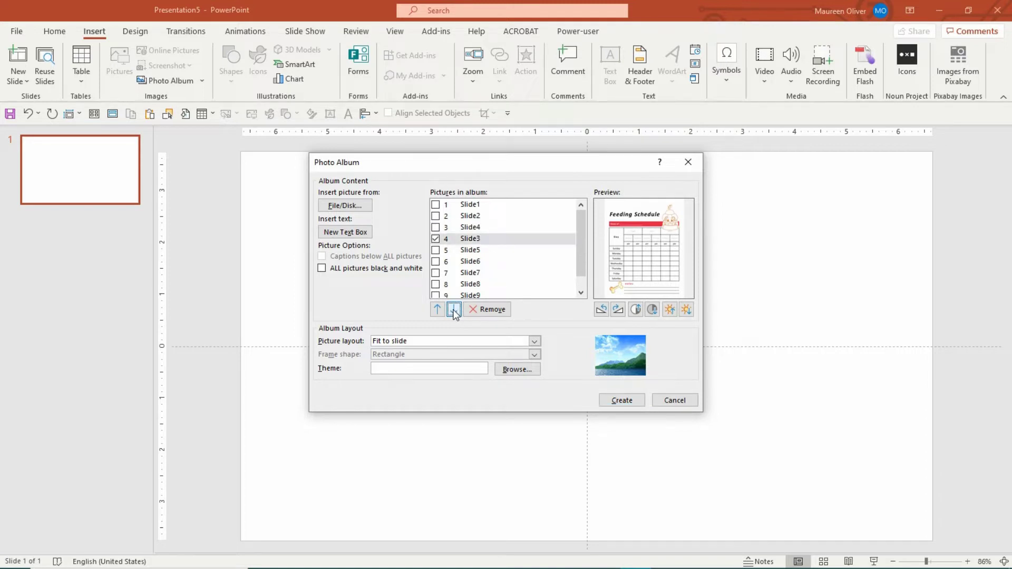
left_click(454, 310)
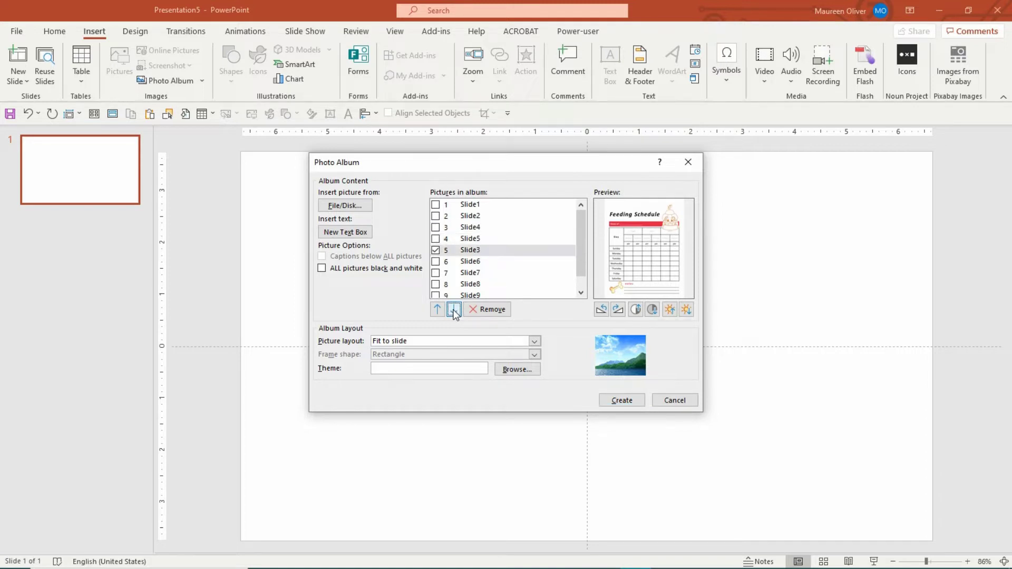
left_click(481, 217)
left_click(439, 310)
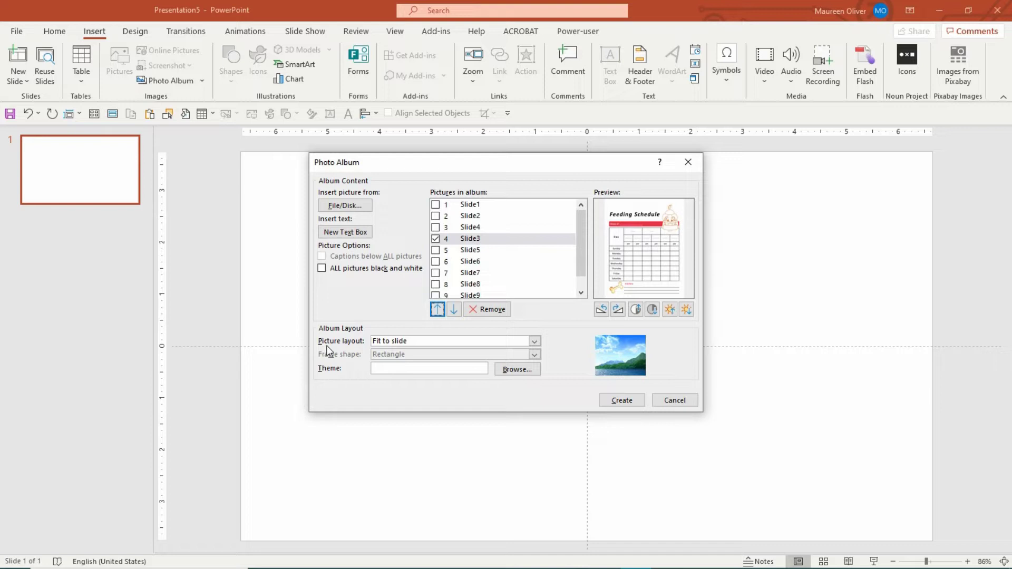
Step: Try the two-, four- and one-with-title layouts, then set the picture layout to Fit to slide
left_click(534, 342)
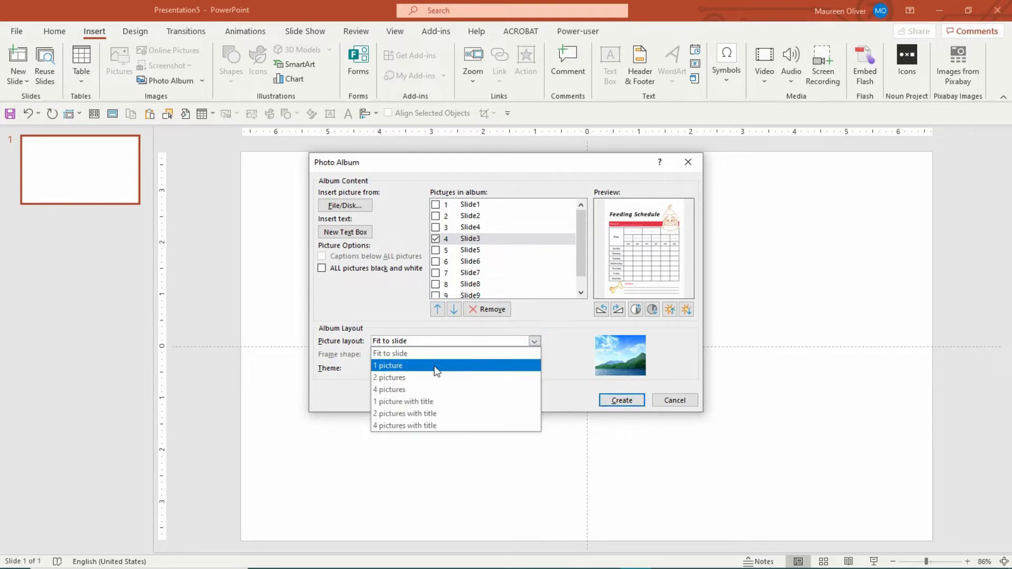
left_click(397, 378)
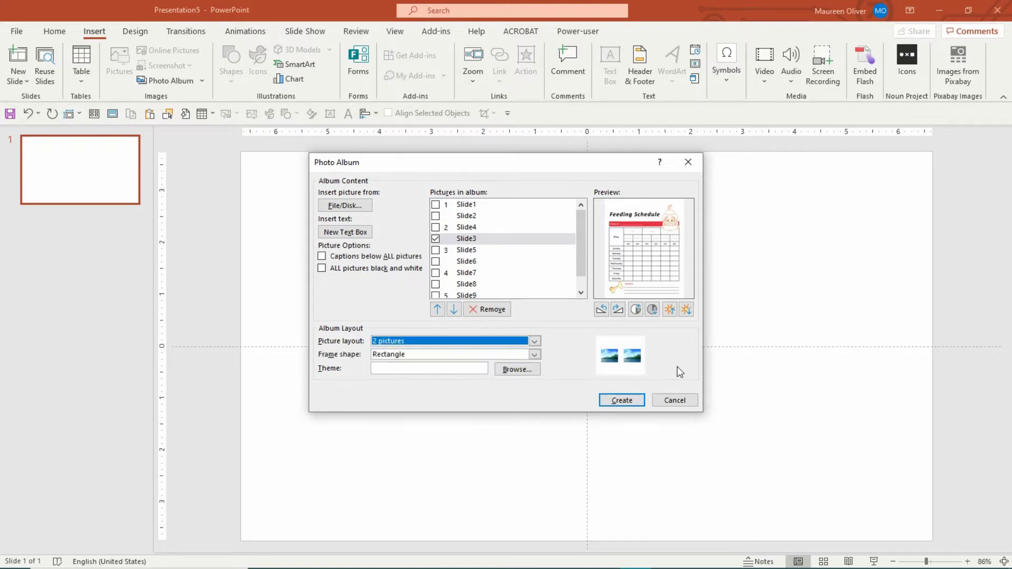
left_click(536, 342)
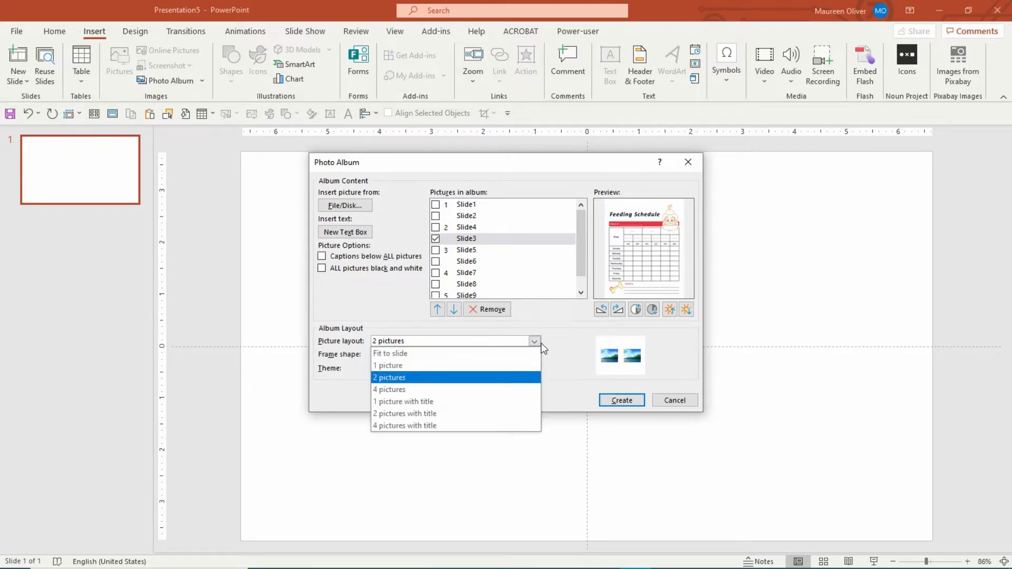
left_click(448, 391)
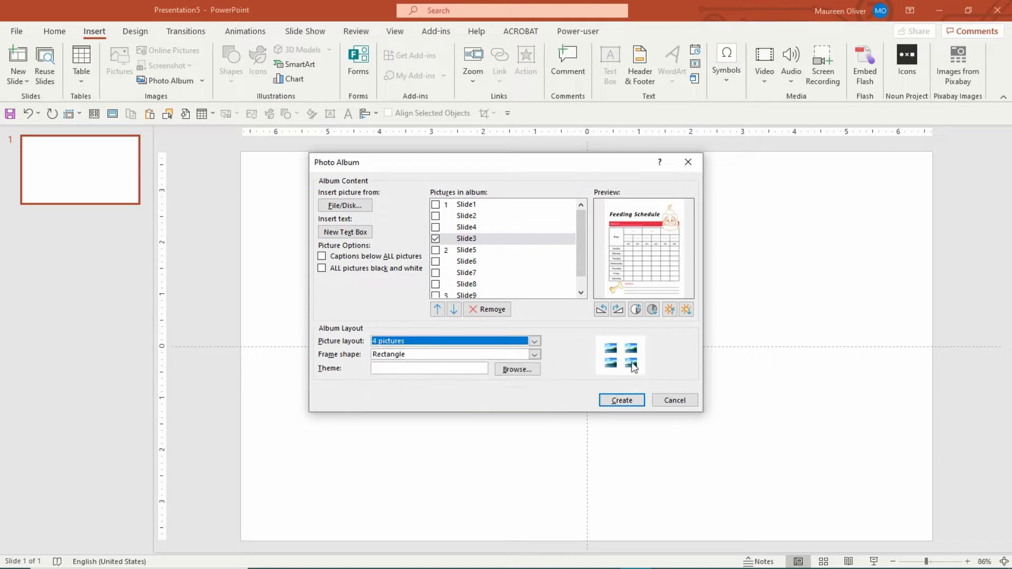
left_click(537, 342)
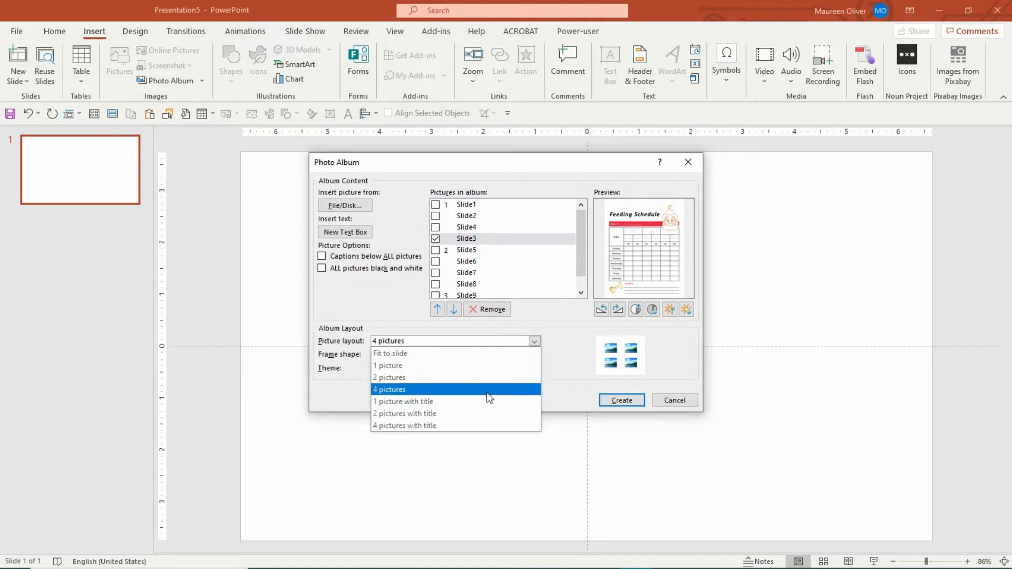
left_click(548, 401)
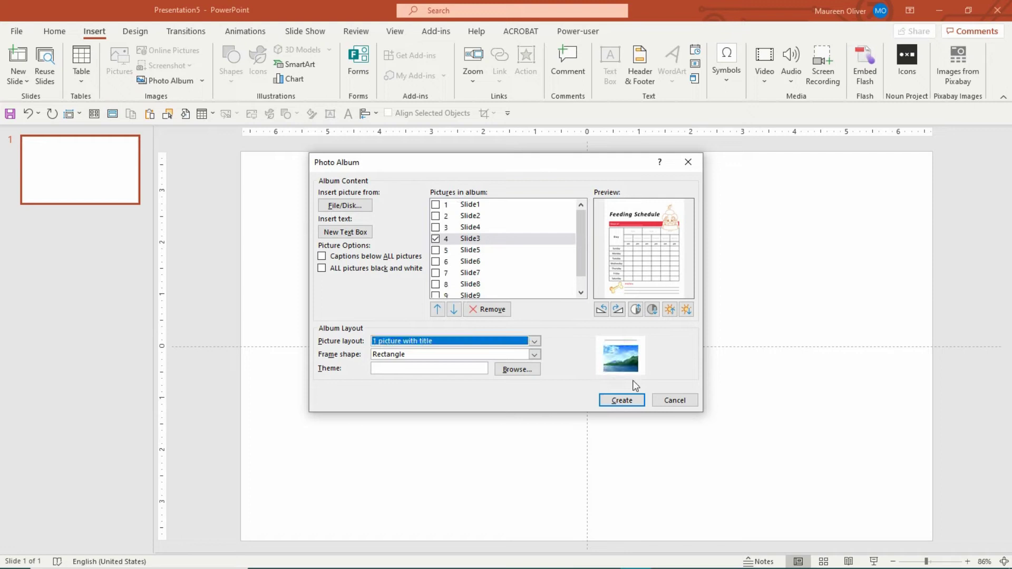
left_click(536, 341)
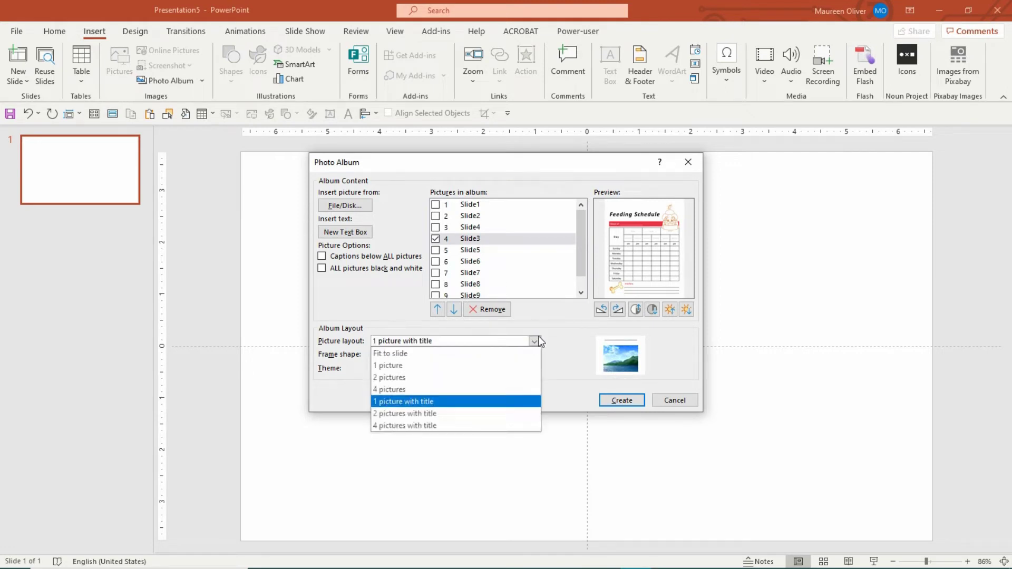
left_click(373, 355)
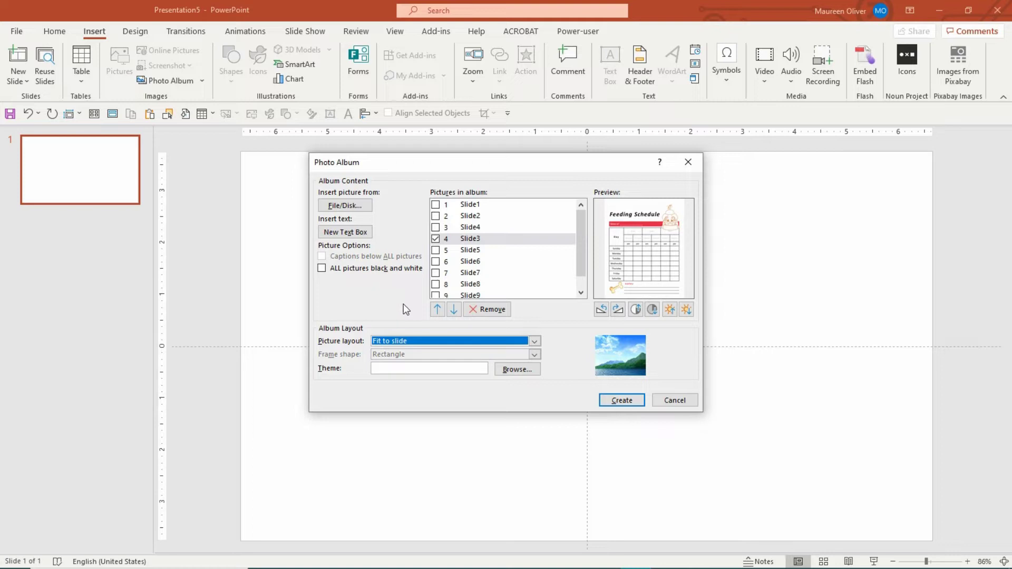
Step: Create the album and delete its Photo Album title slide, leaving ten pages
left_click(620, 403)
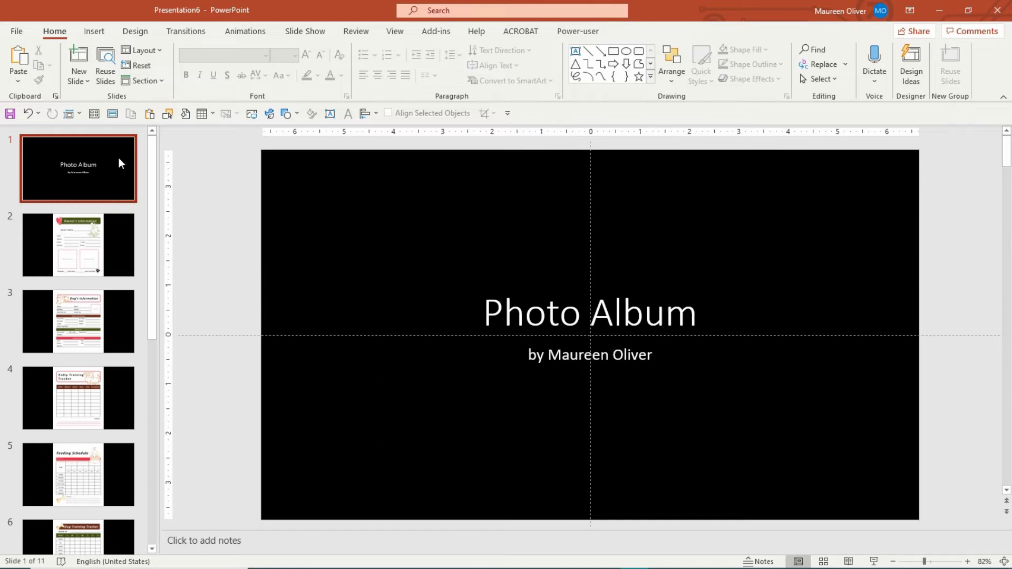
left_click(102, 172)
key("Delete")
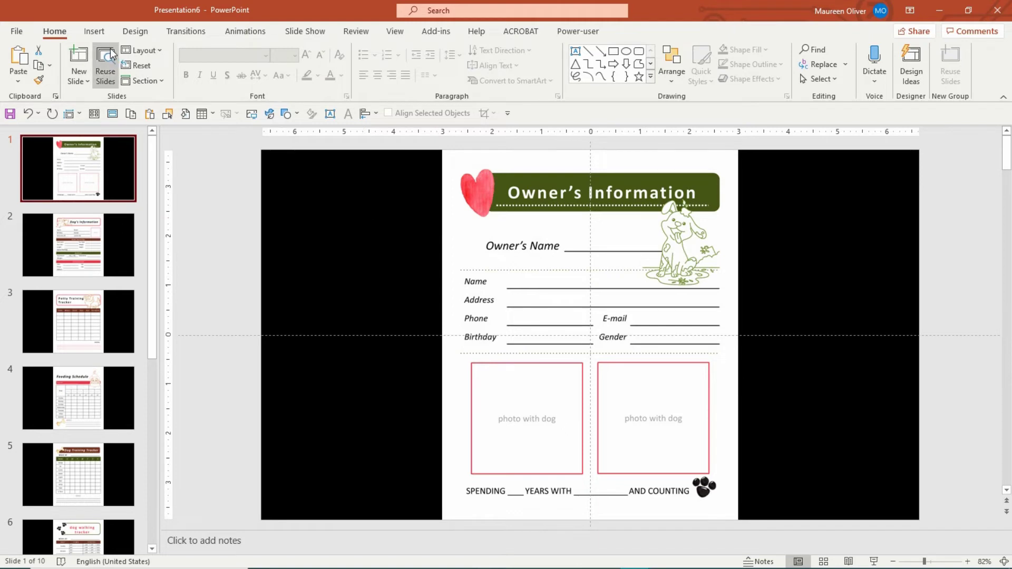
Step: Set a custom slide size of 8 in wide by 10 in high and maximize the content
left_click(135, 32)
left_click(897, 81)
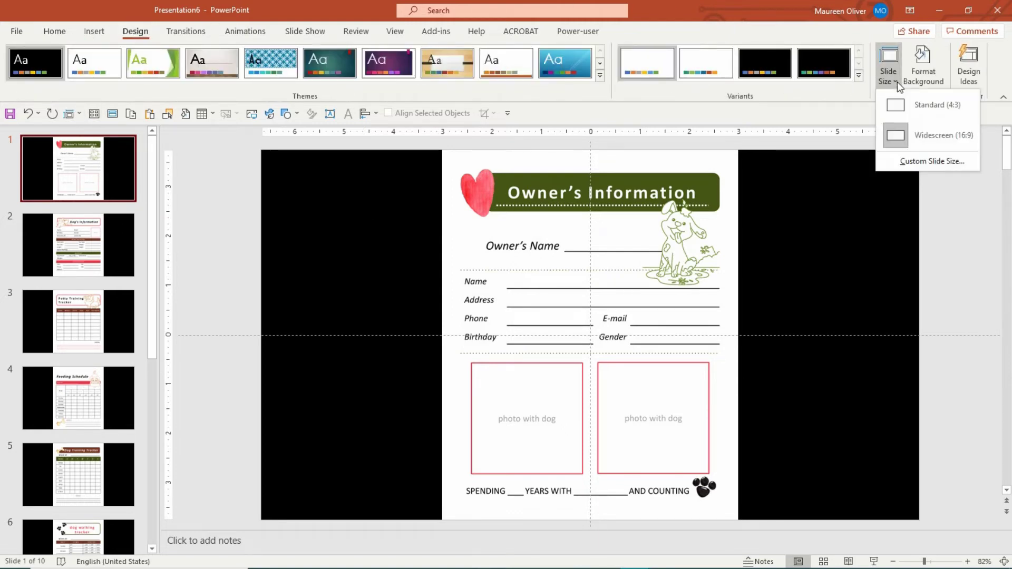
left_click(931, 162)
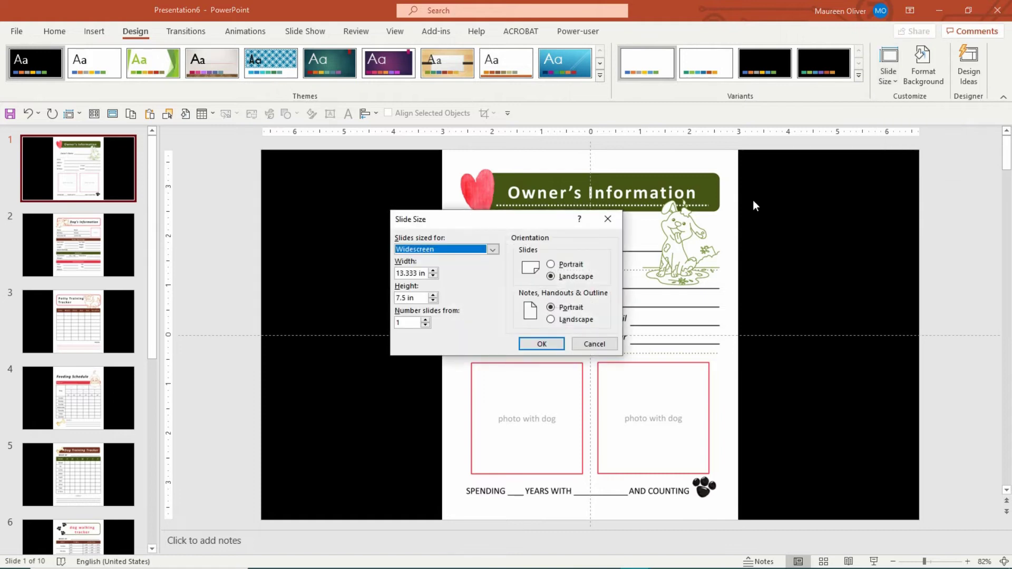
left_click_drag(426, 273, 329, 282)
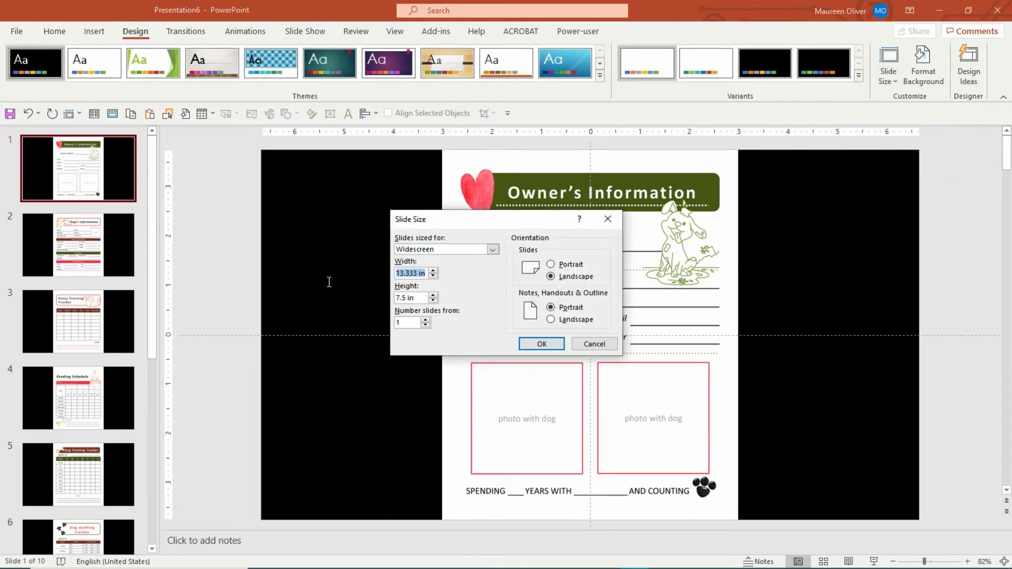
type("8")
left_click_drag(420, 298, 336, 312)
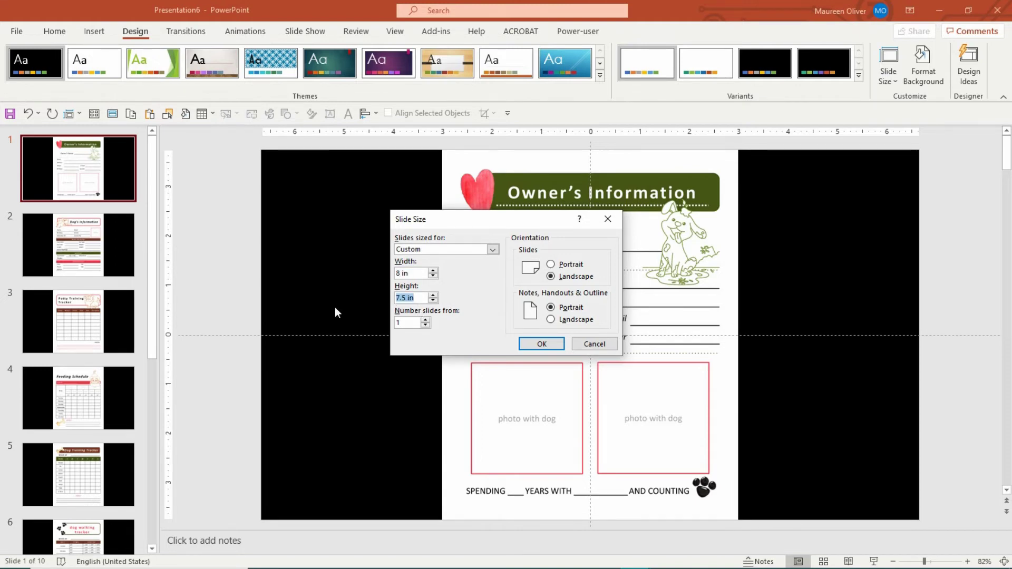
type("10")
left_click(549, 346)
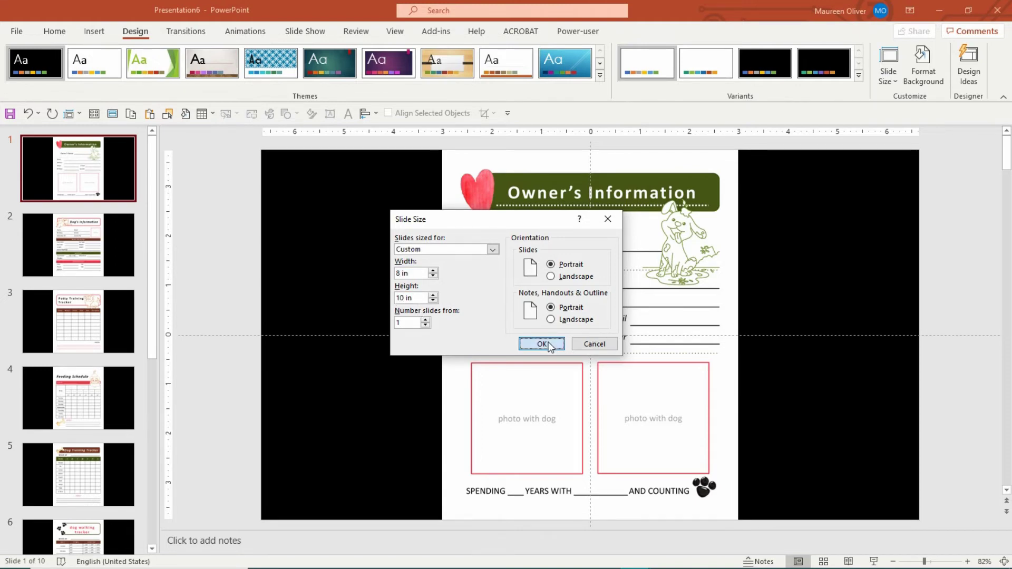
left_click(580, 295)
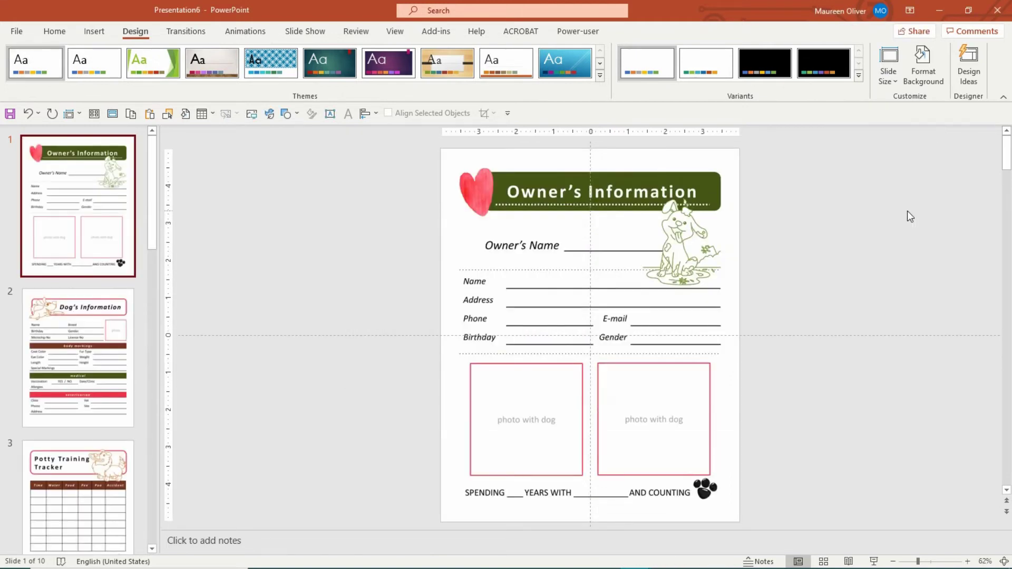
left_click(406, 236)
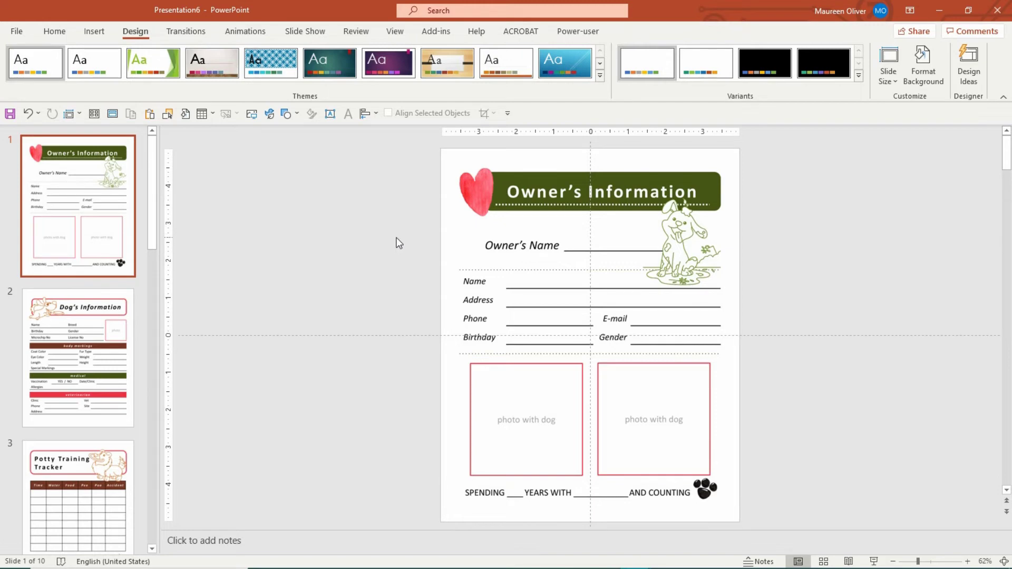
scroll(399, 243, "down", 5)
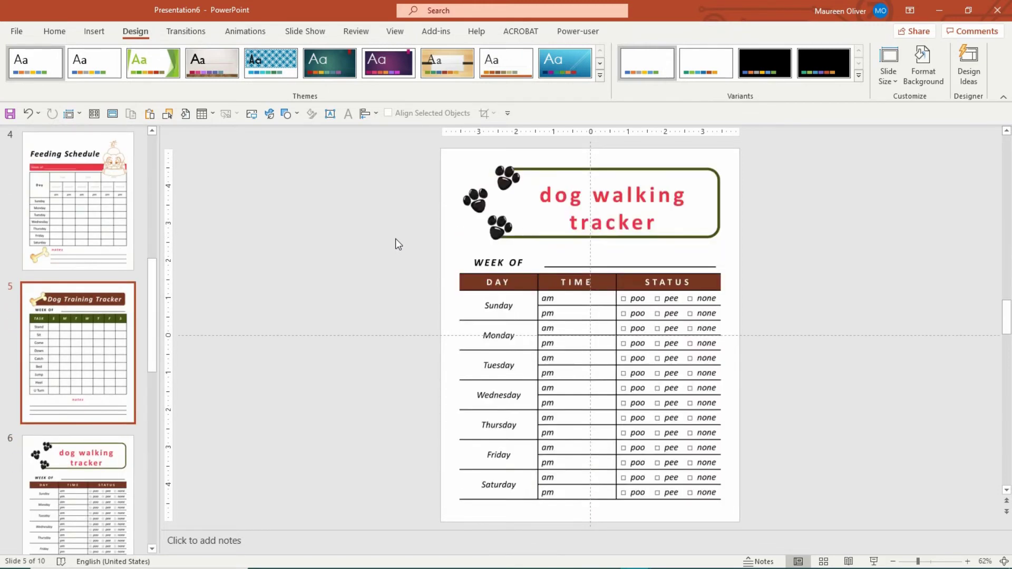
scroll(395, 238, "down", 5)
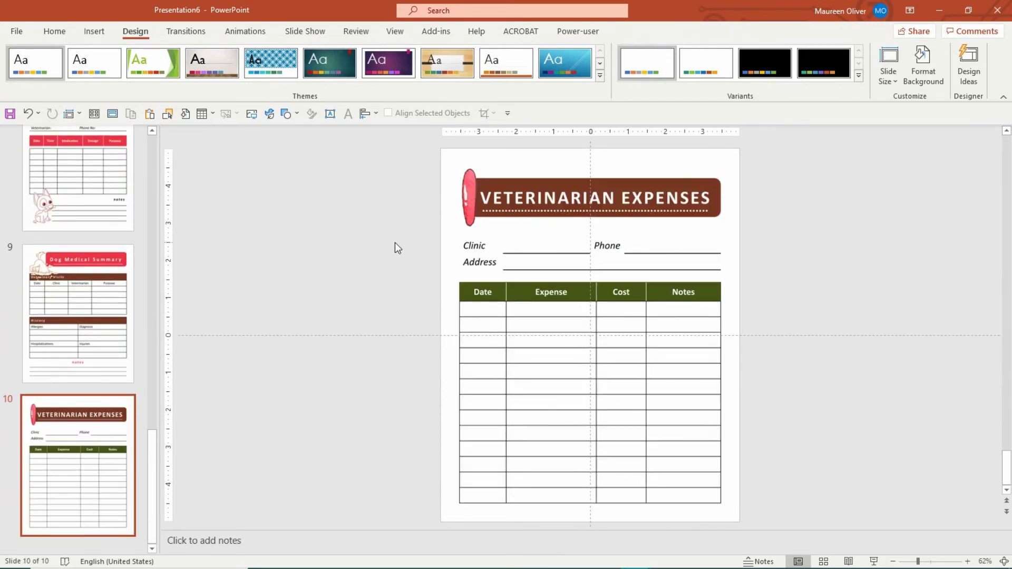
scroll(378, 279, "up", 10)
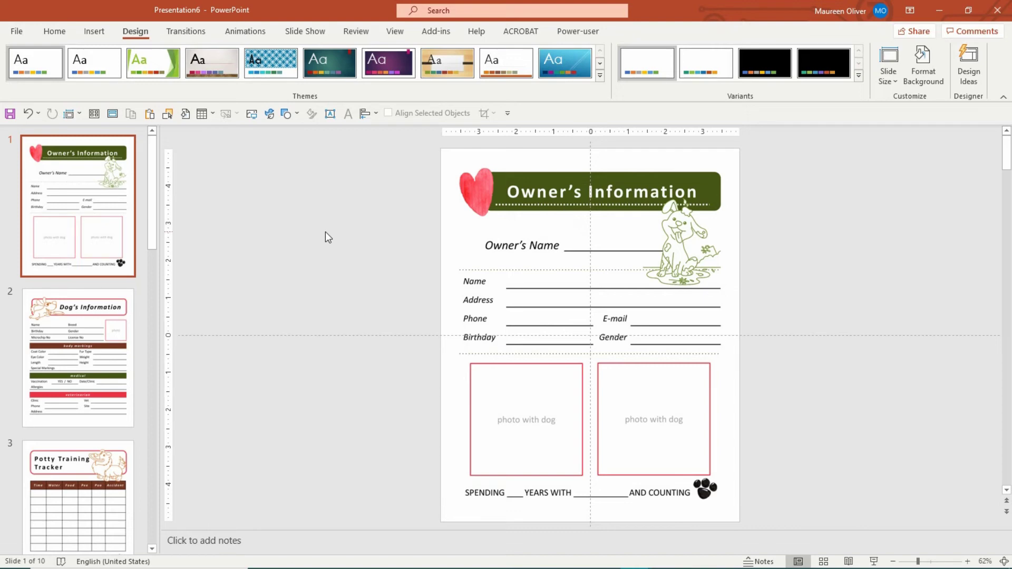
Step: Go to slide 2, the Dog's Information page
key("Page_Down")
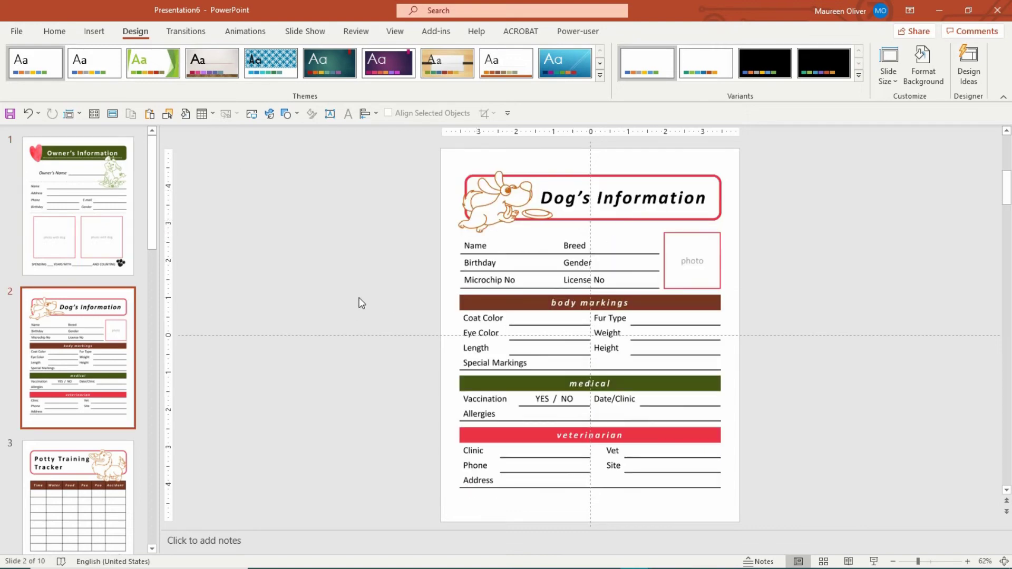